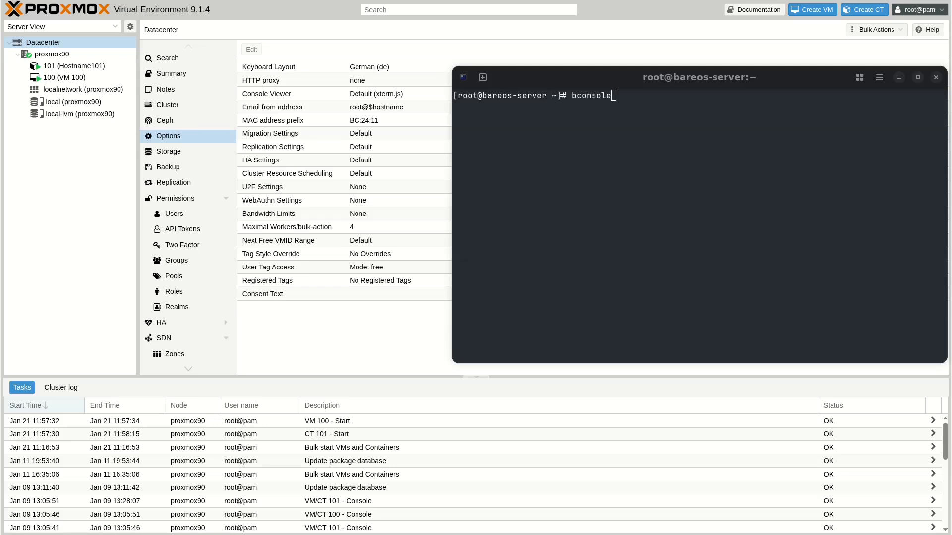
Start bconsole on the Bareos server, run the proxmox90-vm backup job with yes, and turn on automatic message display
{"action": "left_click", "coordinate": [793, 191]}
{"action": "key", "text": "Return"}
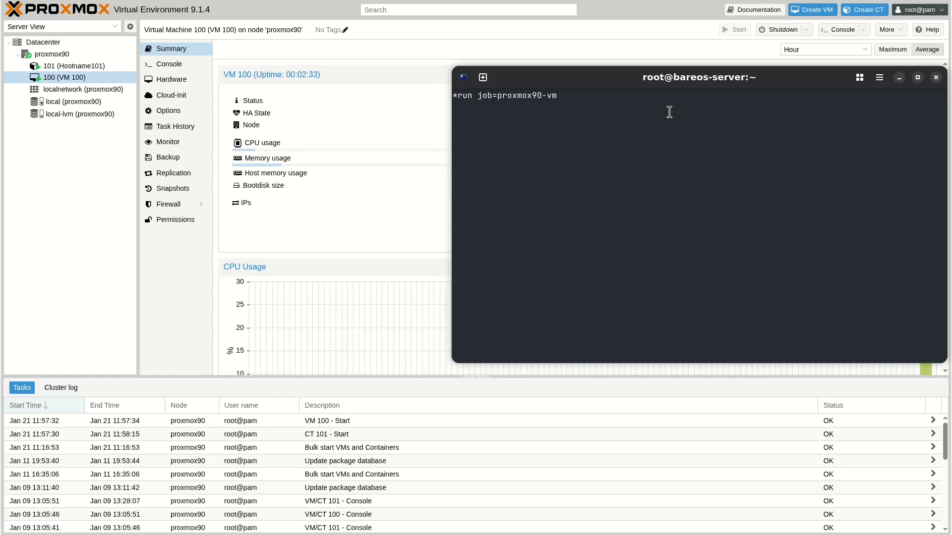
{"action": "type", "text": "yes"}
{"action": "key", "text": "Return"}
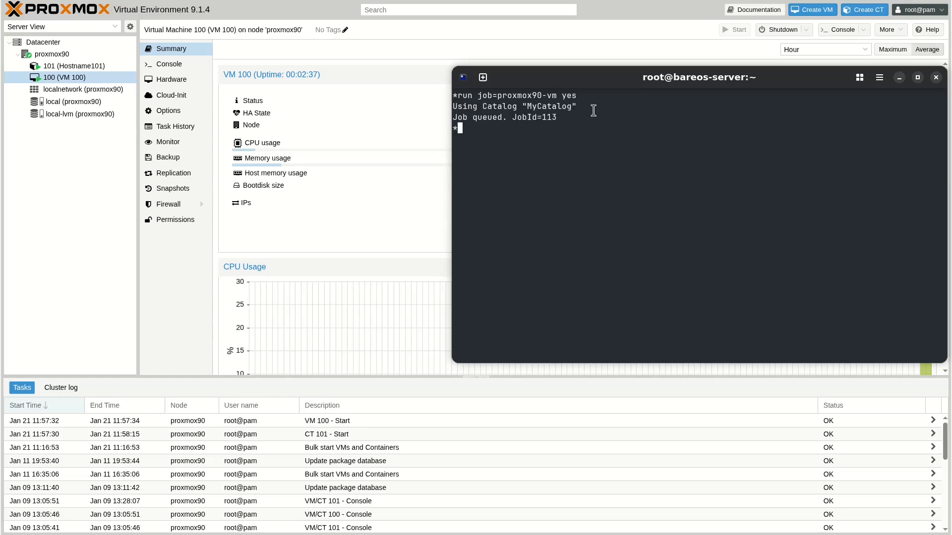
{"action": "type", "text": "auto on"}
{"action": "key", "text": "Return"}
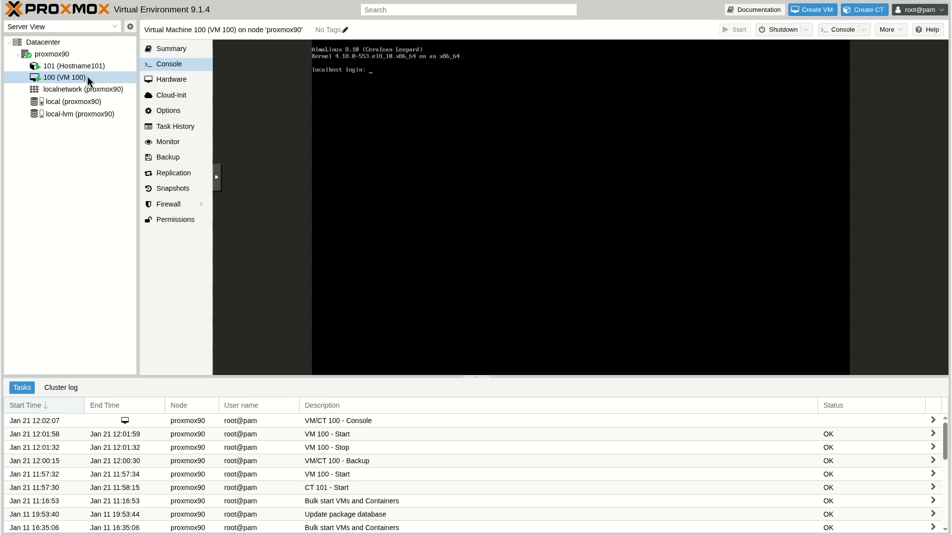
Shut down VM 100 in the Proxmox web interface and confirm the shutdown
{"action": "right_click", "coordinate": [87, 76]}
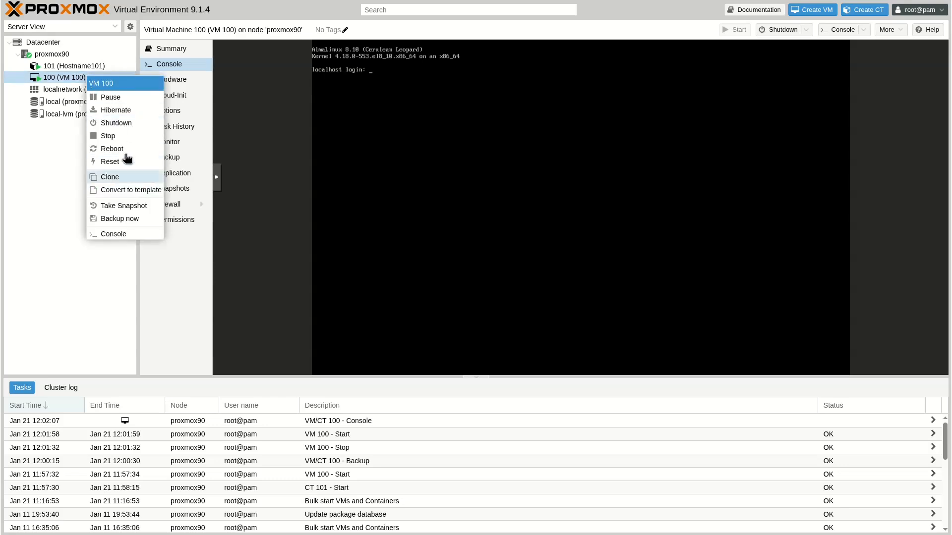
{"action": "left_click", "coordinate": [124, 123]}
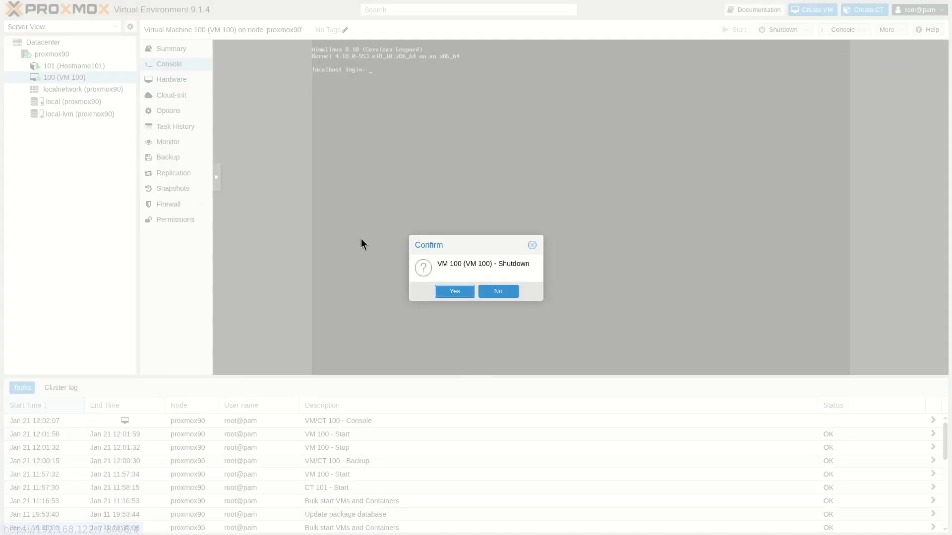
{"action": "left_click", "coordinate": [451, 291]}
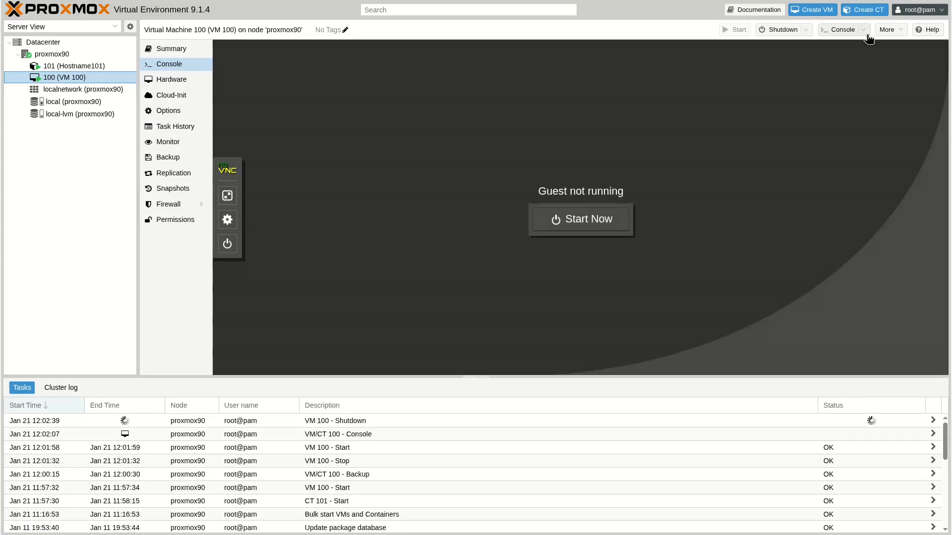
Remove VM 100, confirming with ID 100, purging it from job configurations and destroying unreferenced disks owned by the guest
{"action": "left_click", "coordinate": [863, 30]}
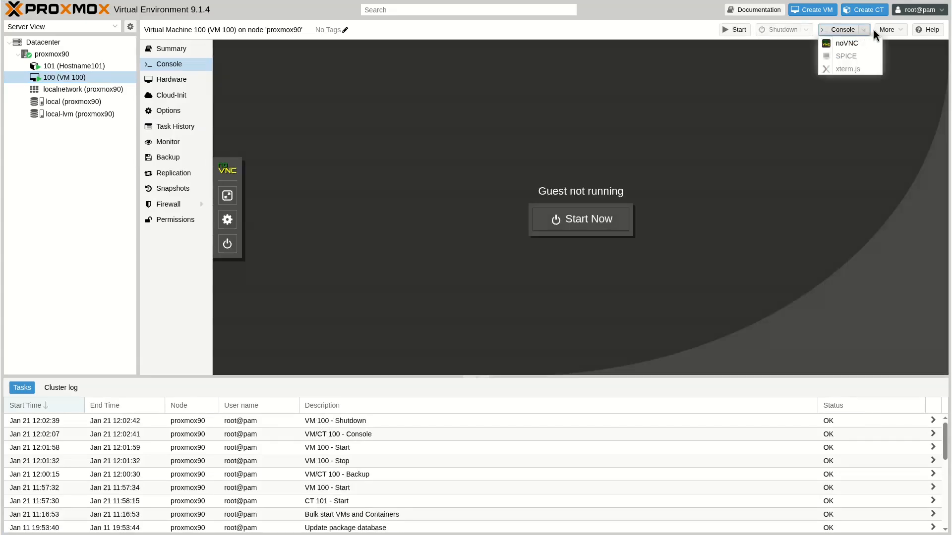
{"action": "left_click", "coordinate": [897, 31]}
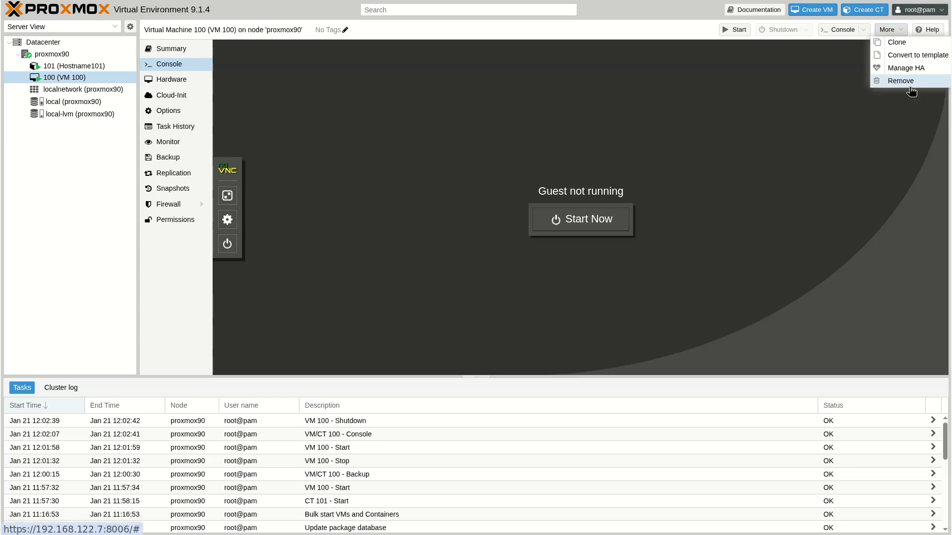
{"action": "left_click", "coordinate": [907, 81]}
{"action": "type", "text": "100"}
{"action": "left_click", "coordinate": [388, 270]}
{"action": "left_click", "coordinate": [388, 286]}
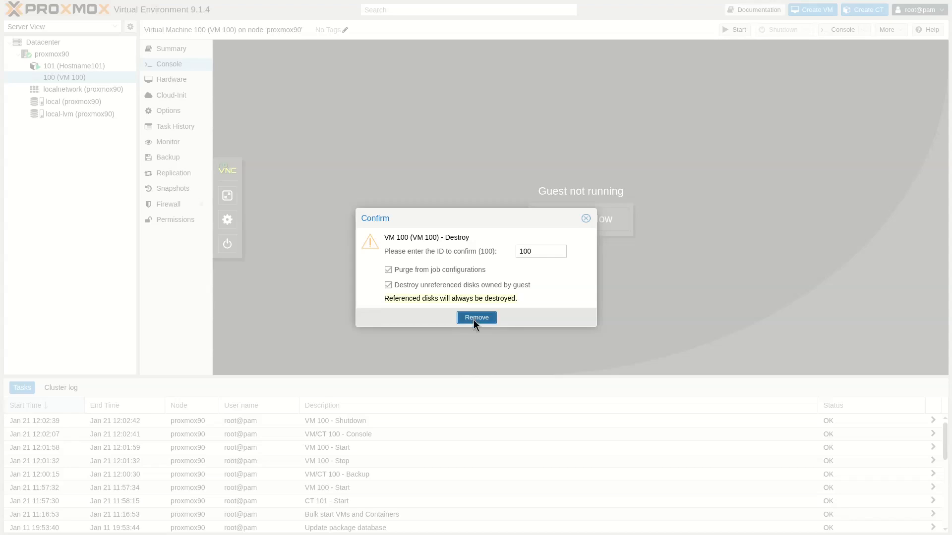
{"action": "left_click", "coordinate": [475, 319]}
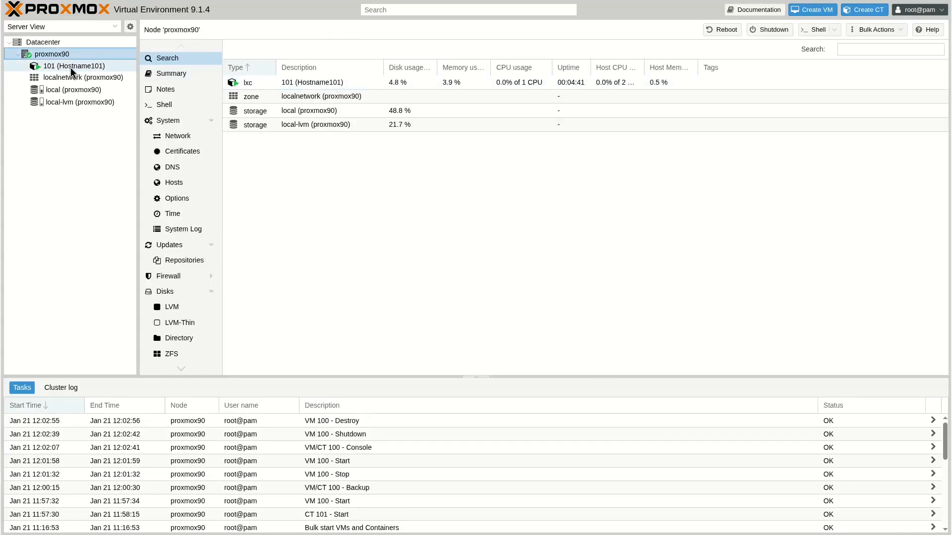
{"action": "left_click", "coordinate": [332, 421]}
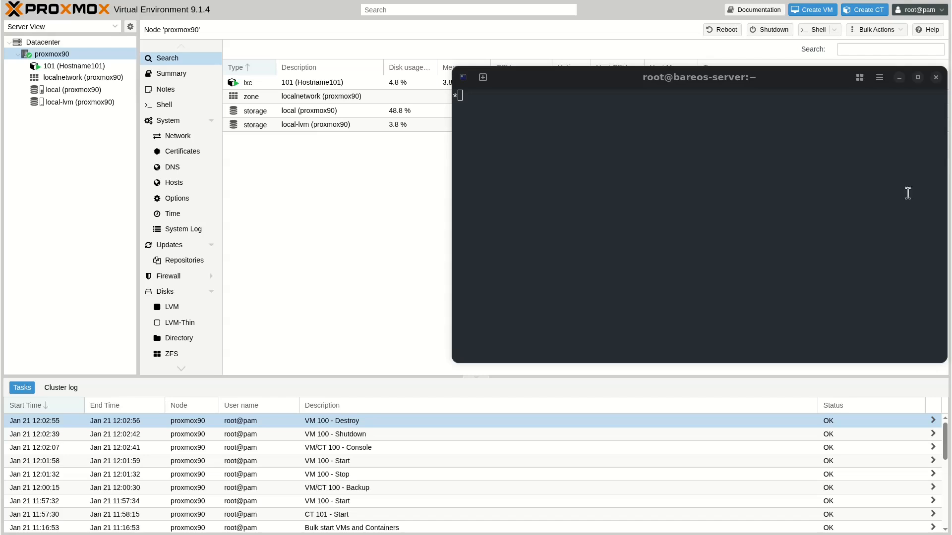
In the Bareos console, start a restore for client proxmox90-fd with fileset ProxmoxTestVM, choosing option 5 for the most recent backup
{"action": "left_click", "coordinate": [632, 135]}
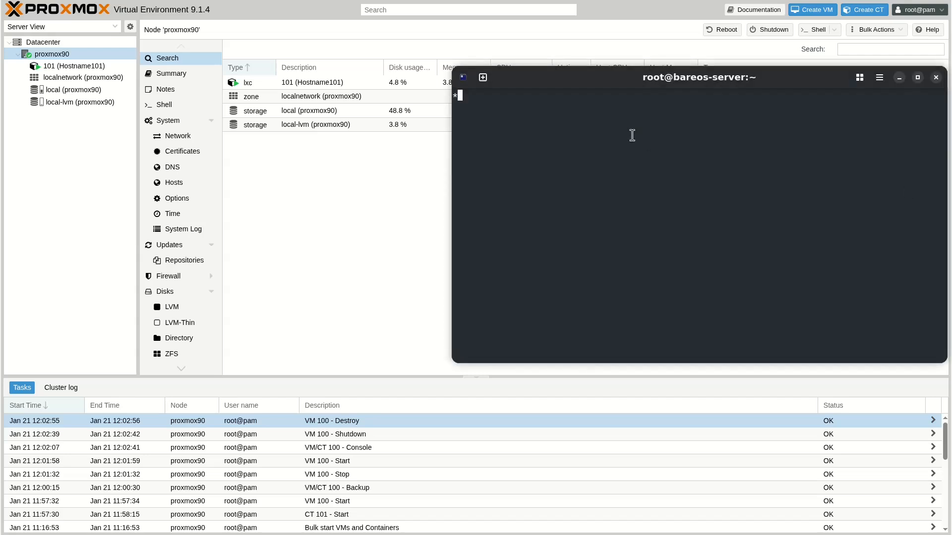
{"action": "type", "text": "restore client=proxmox90-fd file"}
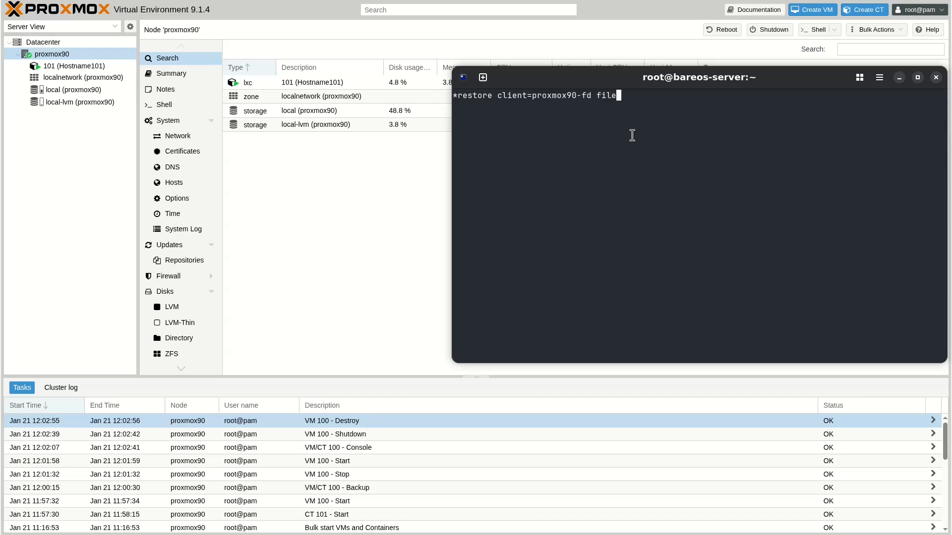
{"action": "type", "text": "set=ProxmoxTestVM"}
{"action": "key", "text": "Return"}
{"action": "type", "text": "5"}
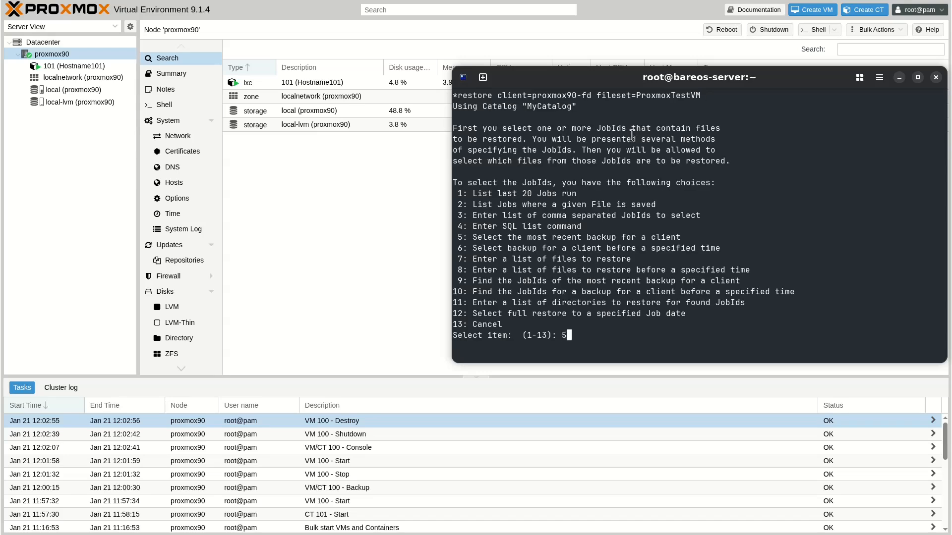
{"action": "key", "text": "Return"}
Mark all files in the backup for restore and finish the file selection with done
{"action": "type", "text": "mark"}
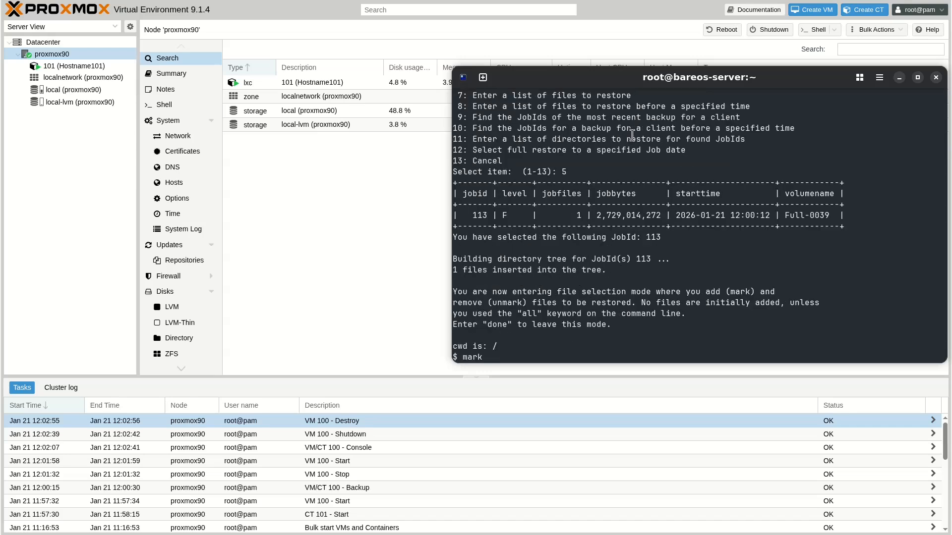
{"action": "type", "text": " *"}
{"action": "key", "text": "Return"}
{"action": "type", "text": "done"}
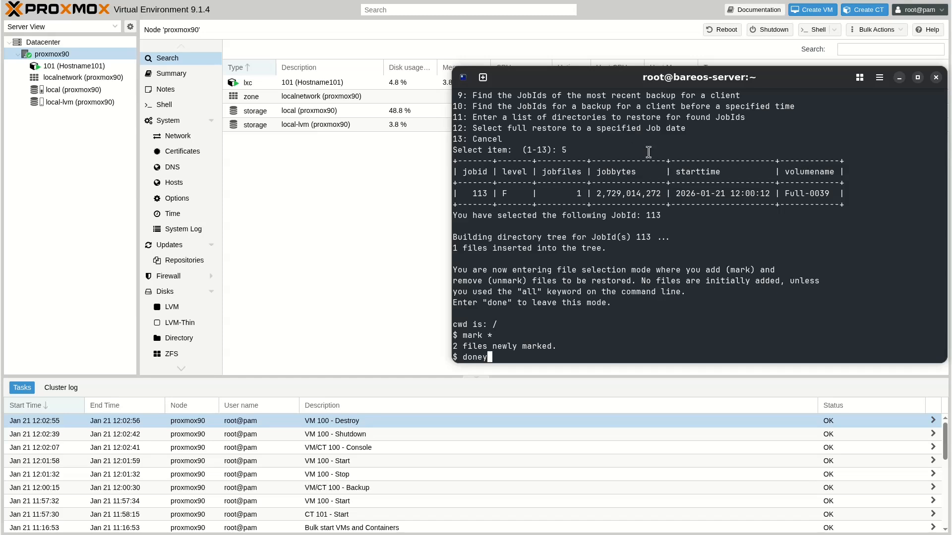
{"action": "key", "text": "Return"}
Confirm running the restore job with yes and turn on automatic message display in the console
{"action": "type", "text": "yes"}
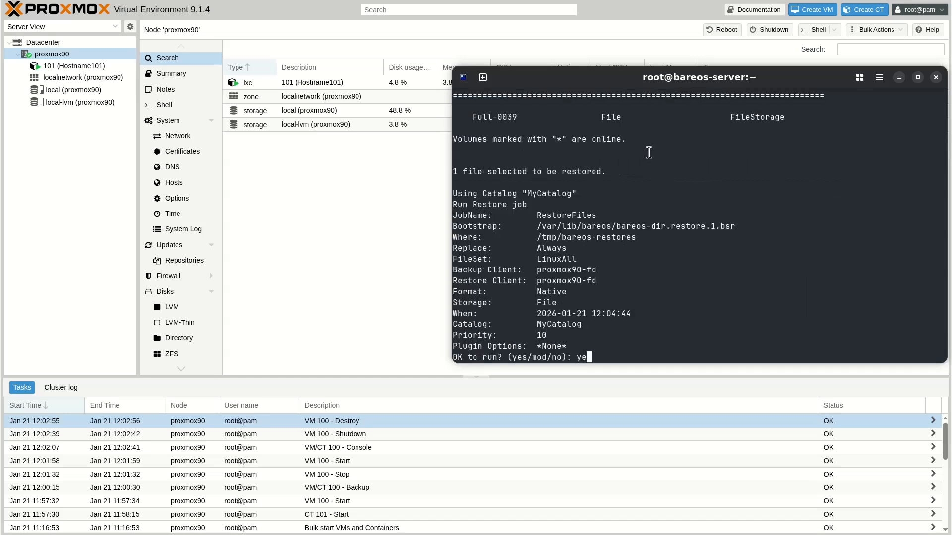
{"action": "key", "text": "Return"}
{"action": "type", "text": "auto on"}
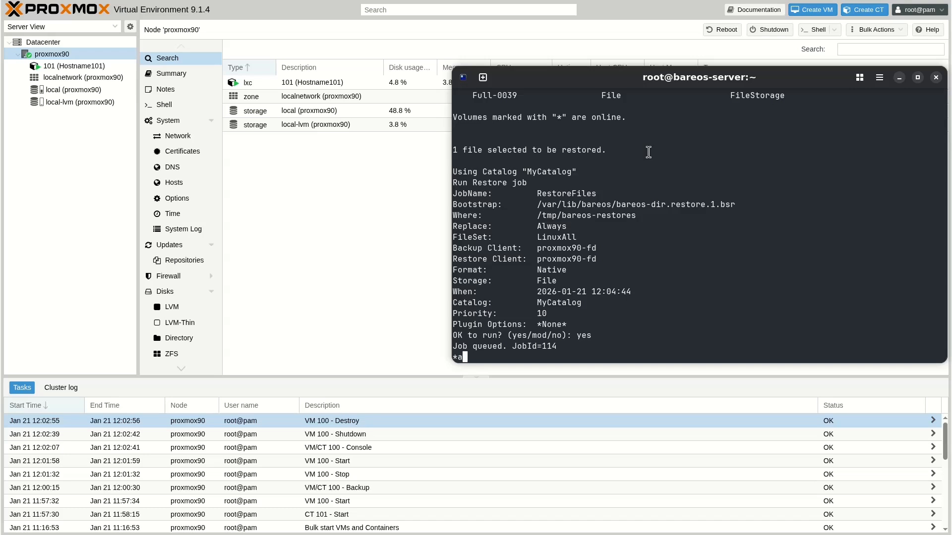
{"action": "key", "text": "Return"}
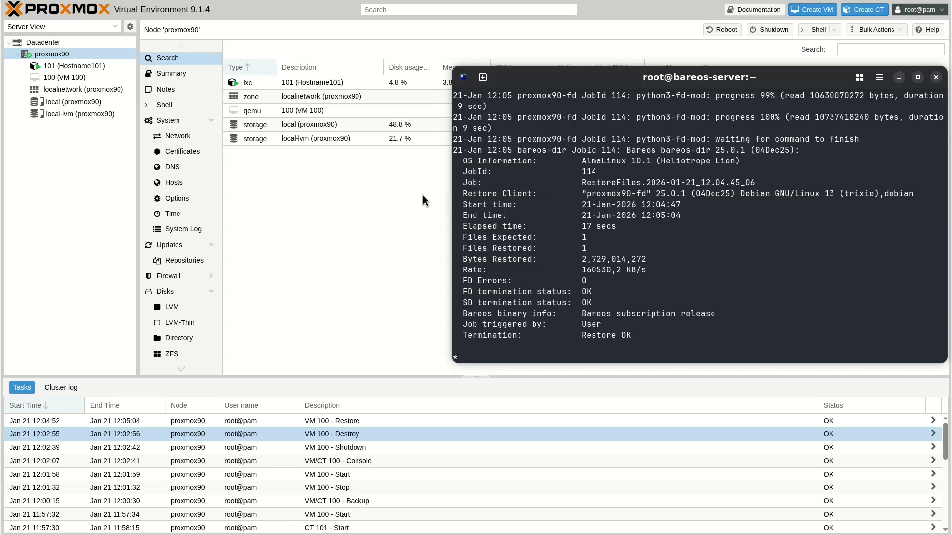
Start the restored VM 100 in the Proxmox web interface
{"action": "left_click", "coordinate": [57, 79]}
{"action": "right_click", "coordinate": [58, 82]}
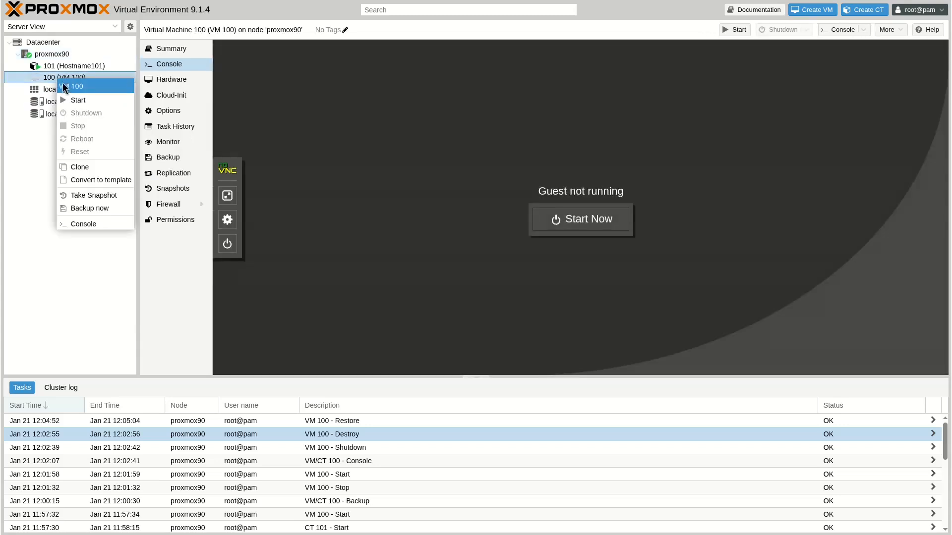
{"action": "left_click", "coordinate": [78, 100]}
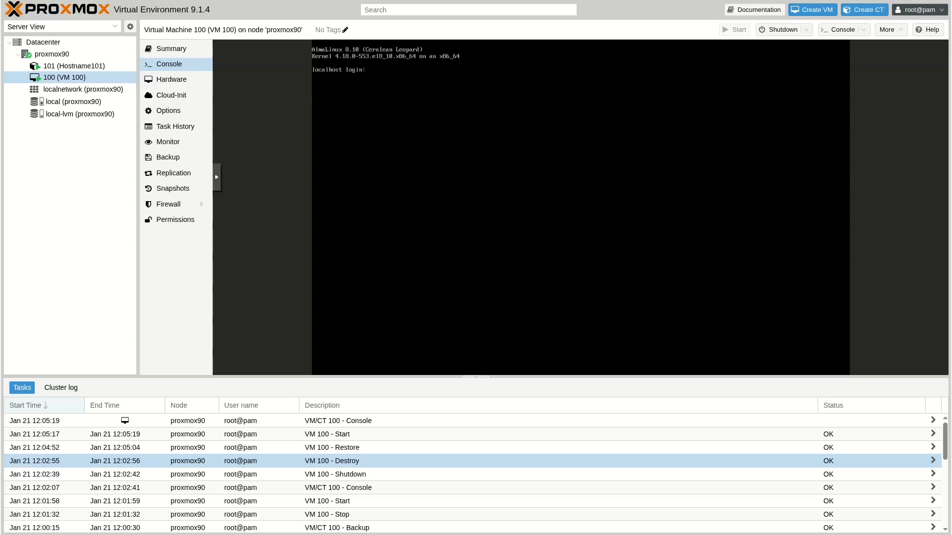
Open the console of container 101 (Hostname101)
{"action": "left_click", "coordinate": [52, 68]}
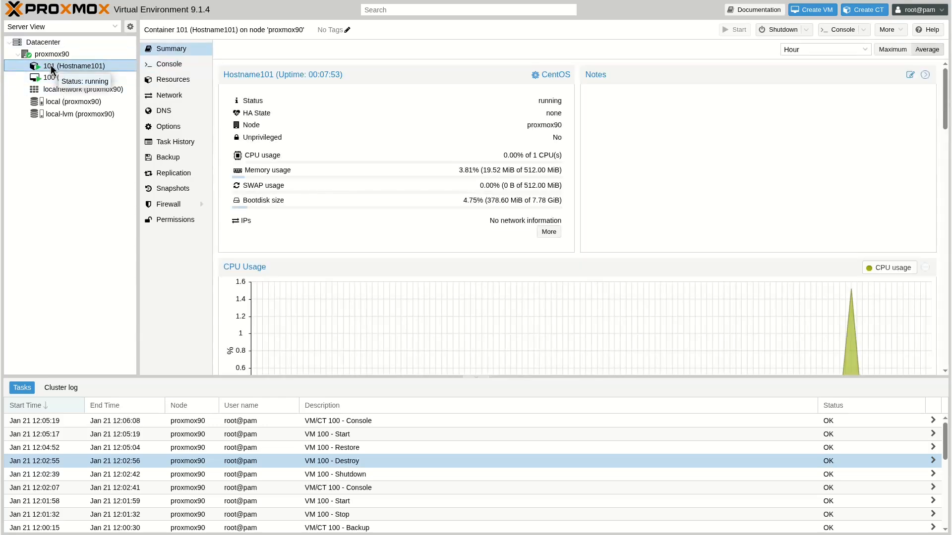
{"action": "left_click", "coordinate": [170, 66]}
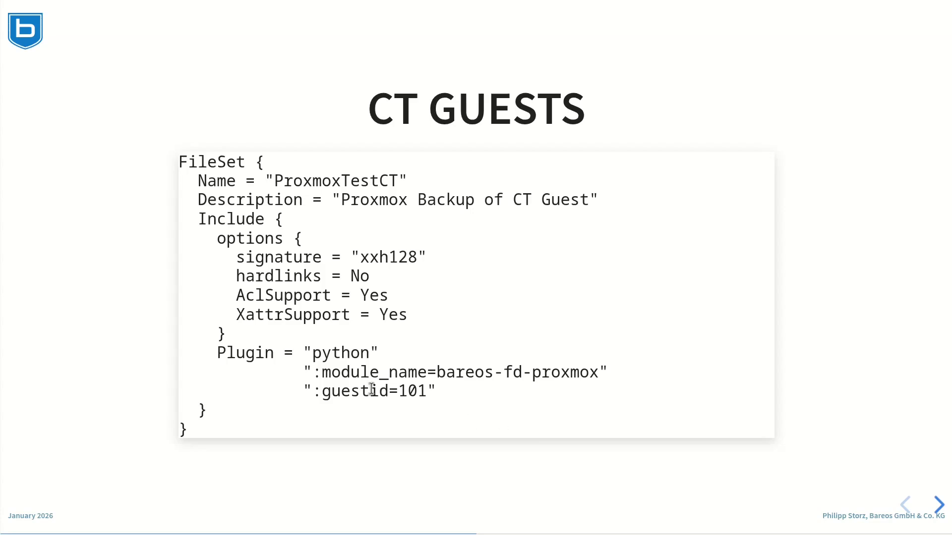
{"action": "left_click_drag", "start_coordinate": [322, 392], "coordinate": [424, 395]}
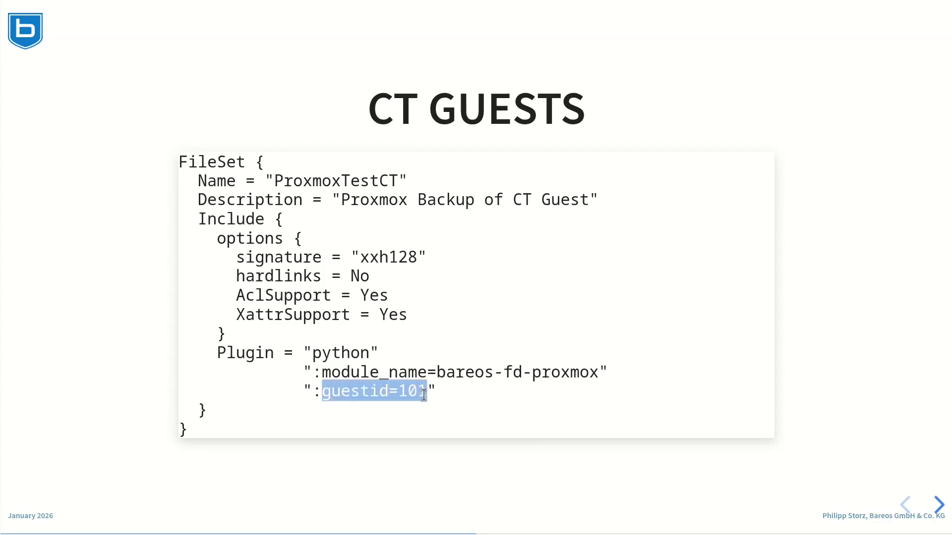
{"action": "left_click", "coordinate": [820, 123]}
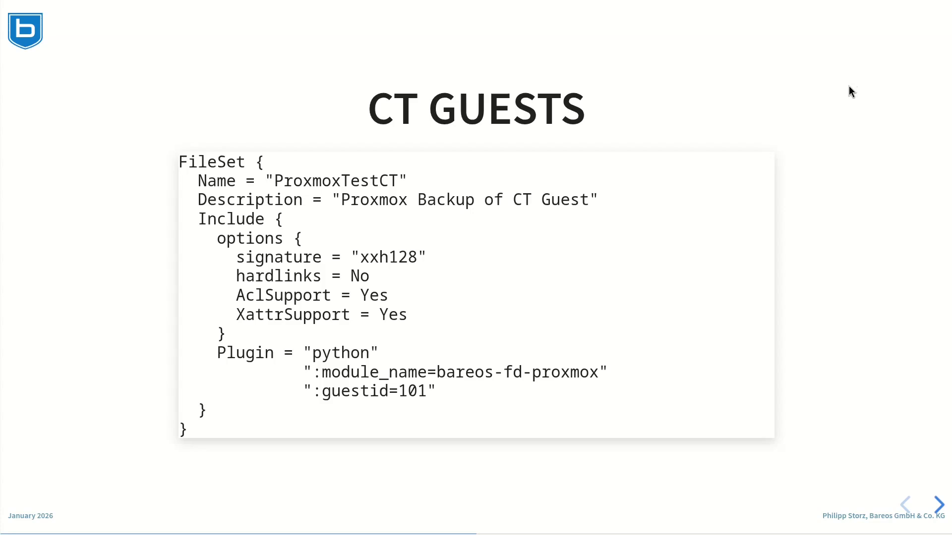
{"action": "key", "text": "Right"}
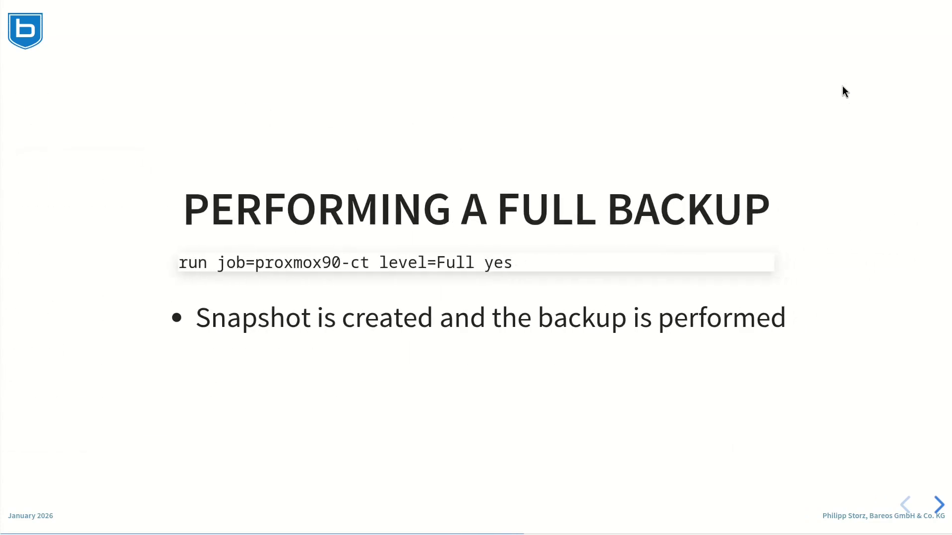
Switch to the Bareos console terminal and run the proxmox90-ct backup job at level Full with yes
{"action": "key", "text": "alt+Tab"}
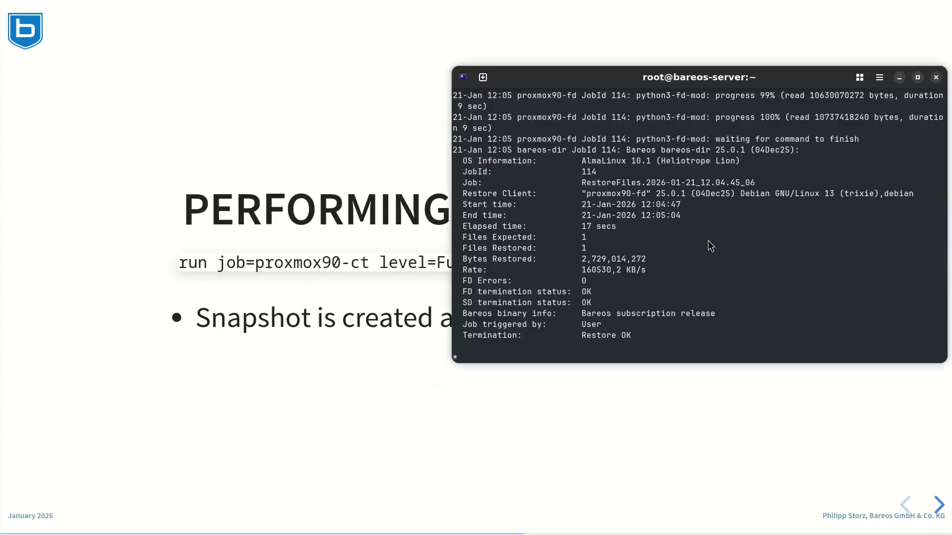
{"action": "type", "text": "run job=p"}
{"action": "key", "text": "Tab"}
{"action": "type", "text": "ct l"}
{"action": "key", "text": "BackSpace"}
{"action": "type", "text": "level=Full yes"}
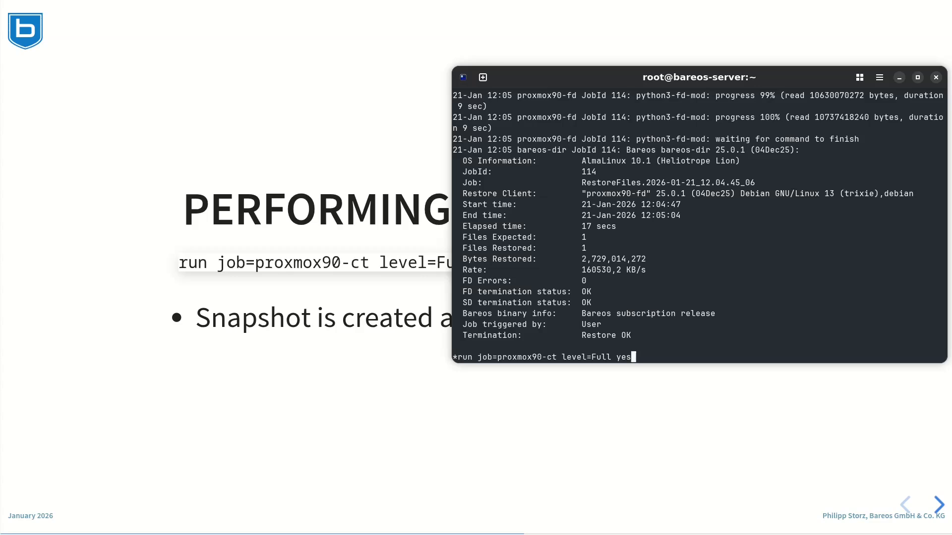
{"action": "key", "text": "alt+Tab"}
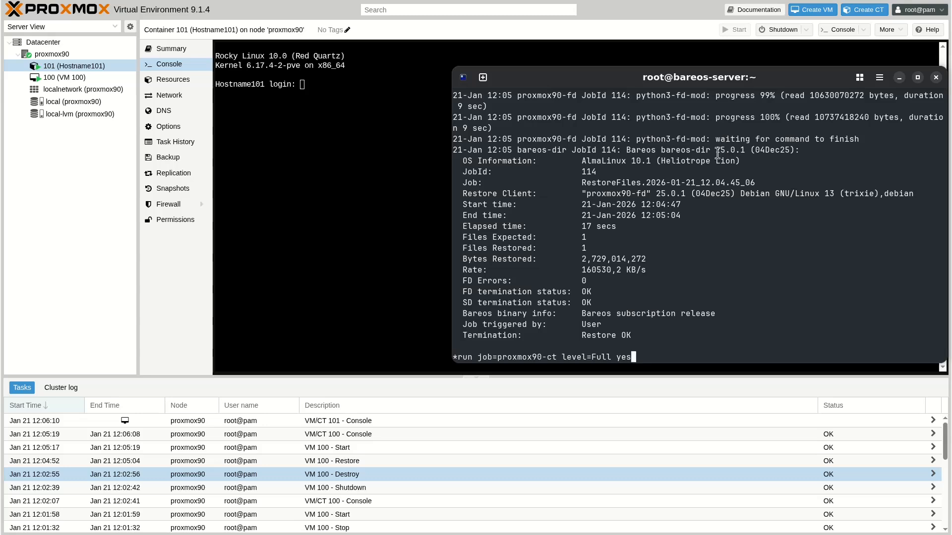
{"action": "key", "text": "Return"}
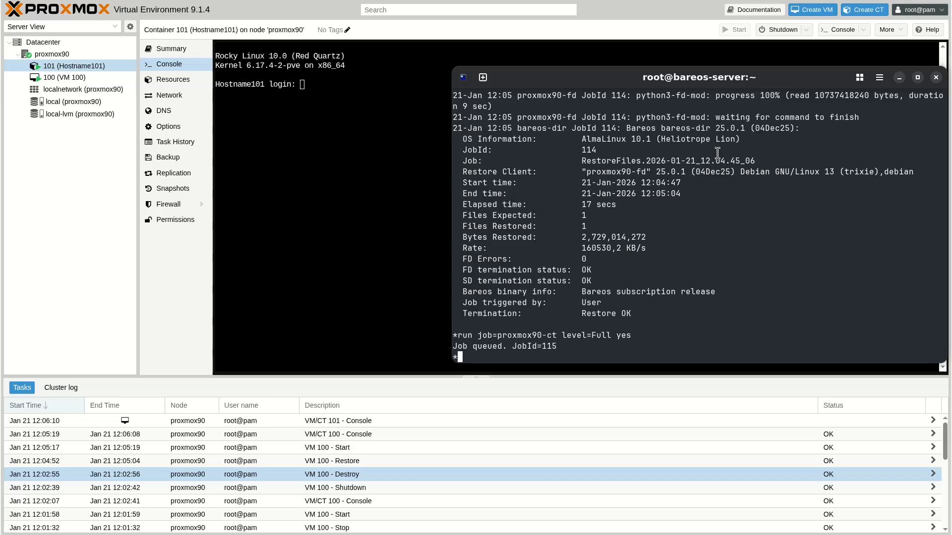
Turn on automatic display of job messages in the Bareos console for the container backup
{"action": "type", "text": "auto on"}
{"action": "key", "text": "Return"}
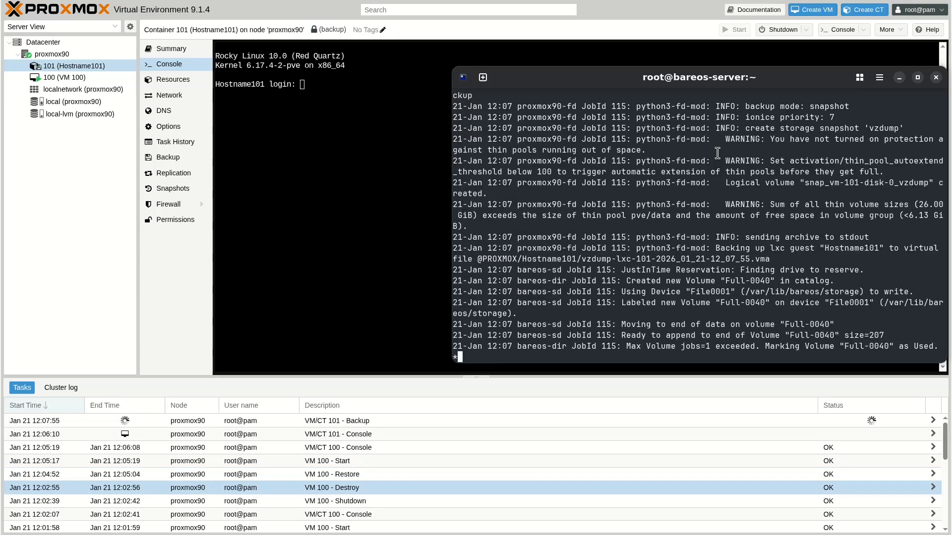
{"action": "key", "text": "Return"}
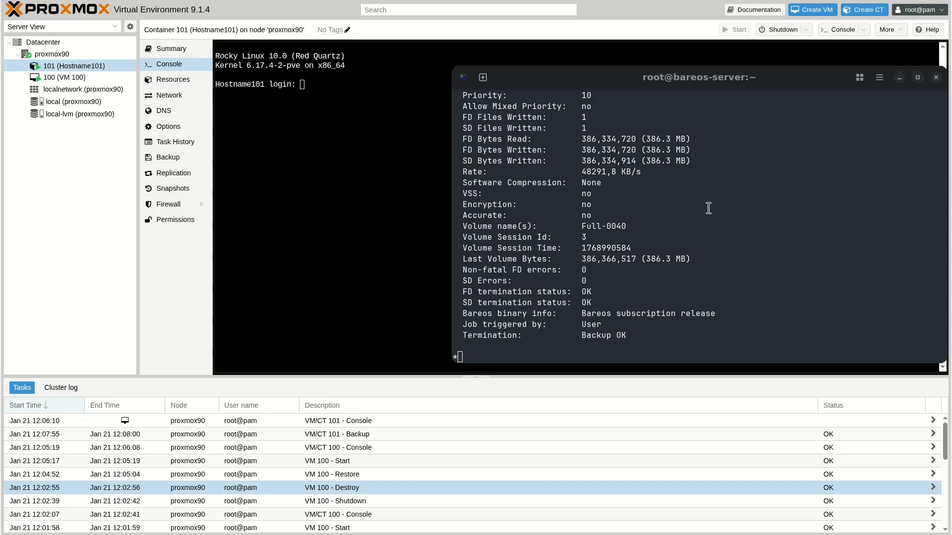
Stop container 101 (Hostname101) in the Proxmox web interface and confirm the stop
{"action": "left_click", "coordinate": [65, 69]}
{"action": "right_click", "coordinate": [66, 71]}
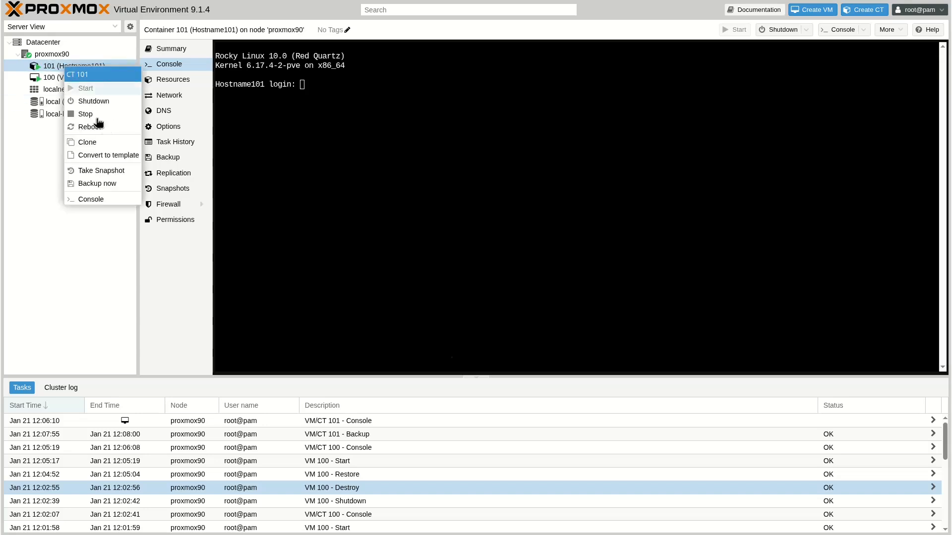
{"action": "left_click", "coordinate": [99, 118]}
{"action": "left_click", "coordinate": [454, 296]}
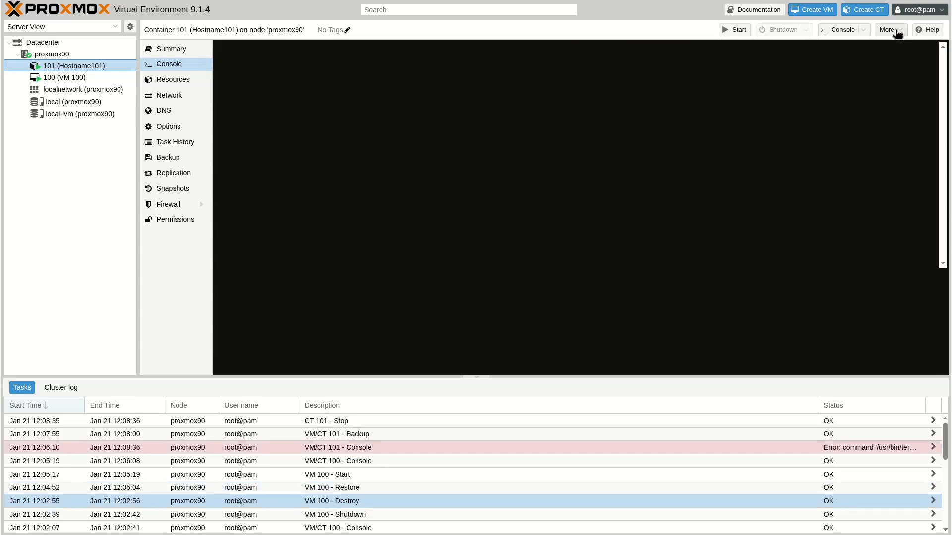
Remove container 101 (Hostname101) from the node, confirming the deletion with the ID 101
{"action": "left_click", "coordinate": [900, 34]}
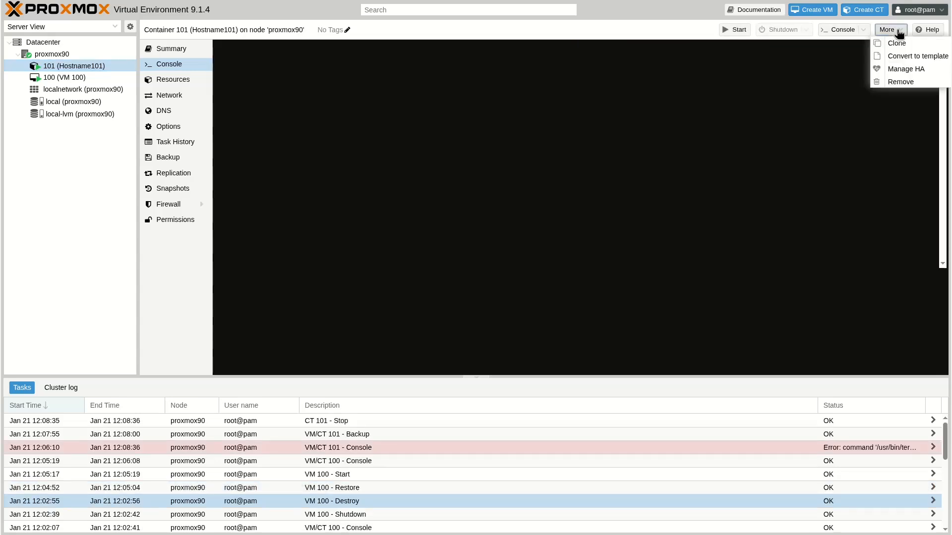
{"action": "left_click", "coordinate": [901, 80]}
{"action": "type", "text": "101"}
{"action": "left_click", "coordinate": [388, 270]}
{"action": "left_click", "coordinate": [470, 319]}
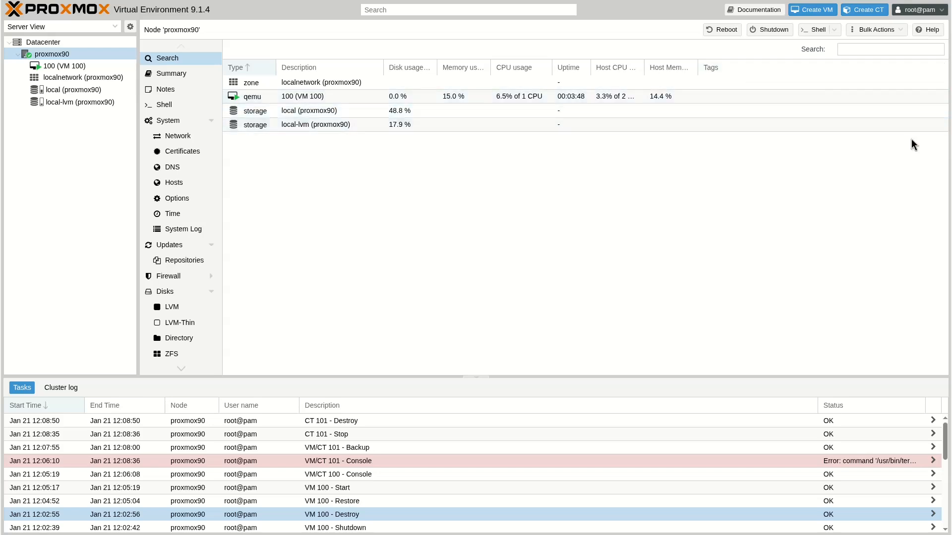
In the Bareos console terminal, restore client=proxmox90-fd fileset=ProxmoxTestCT from the most recent backup, mark all files and finish the file selection
{"action": "key", "text": "alt+Tab"}
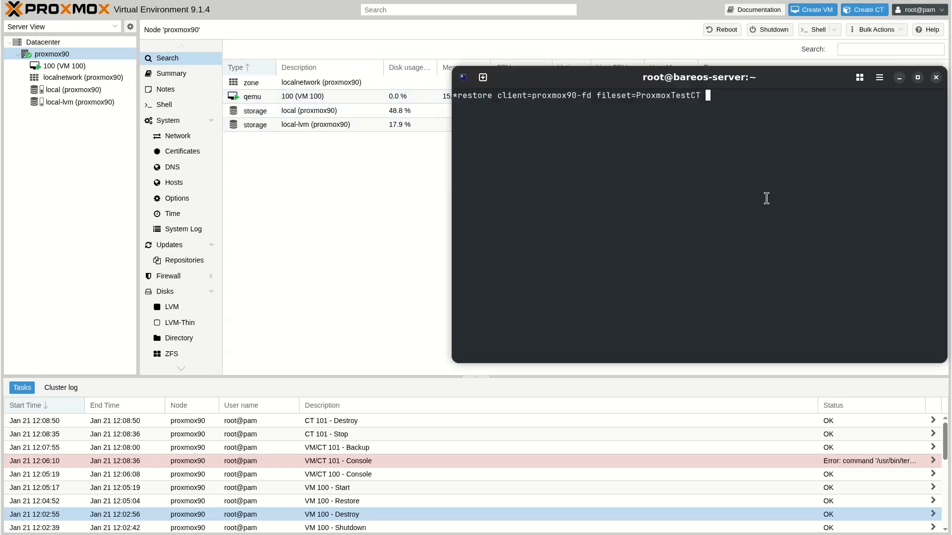
{"action": "key", "text": "Return"}
{"action": "type", "text": "5"}
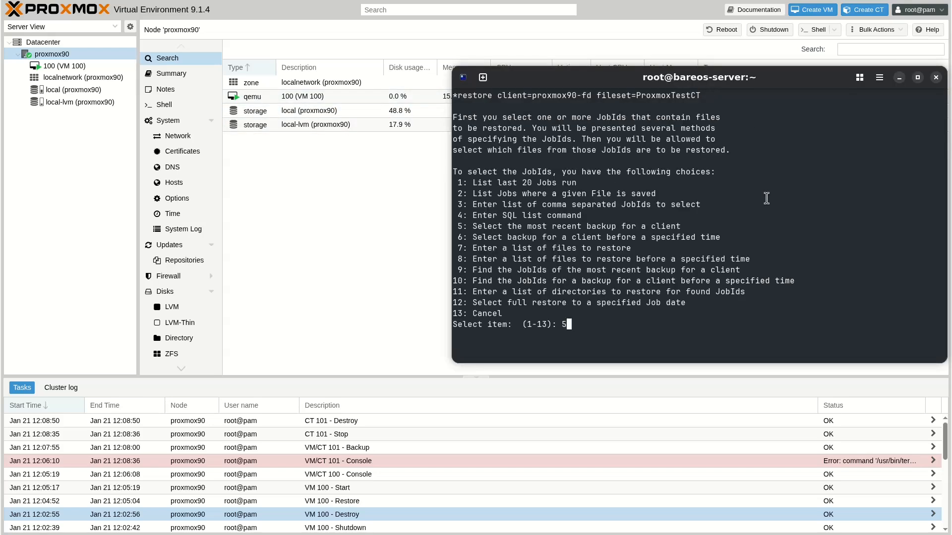
{"action": "key", "text": "Return"}
{"action": "type", "text": "mark *"}
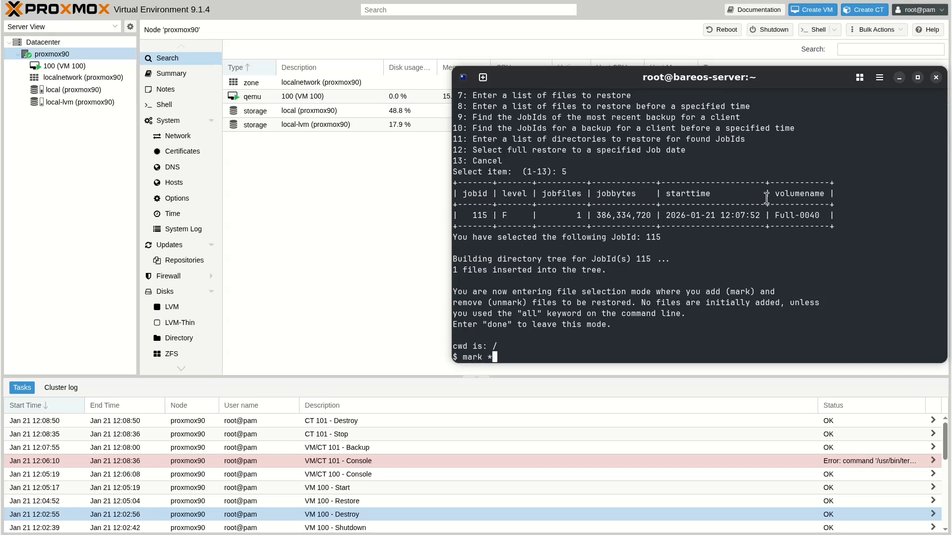
{"action": "key", "text": "Return"}
{"action": "type", "text": "done"}
{"action": "key", "text": "Return"}
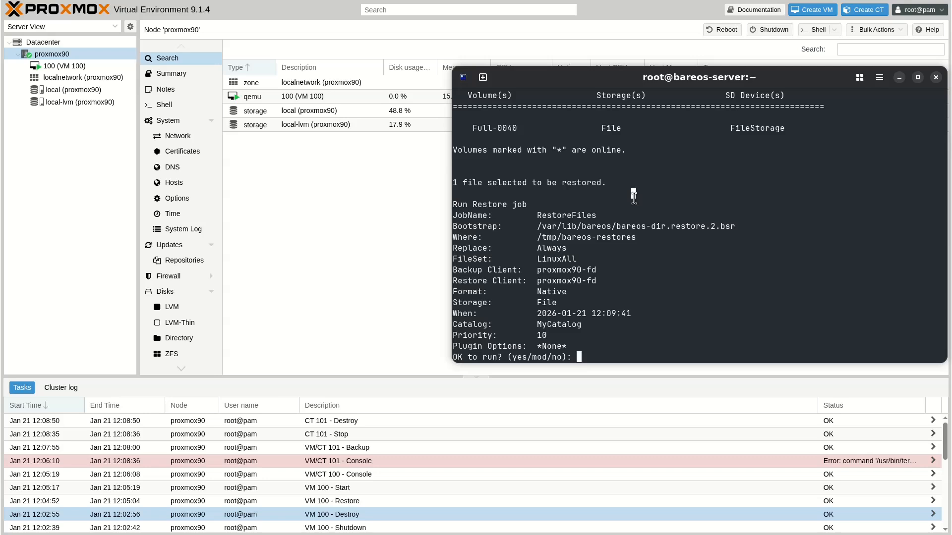
Modify the restore job's Plugin Options to python:pctstorage=local-lvm\:8
{"action": "type", "text": "mod"}
{"action": "key", "text": "Return"}
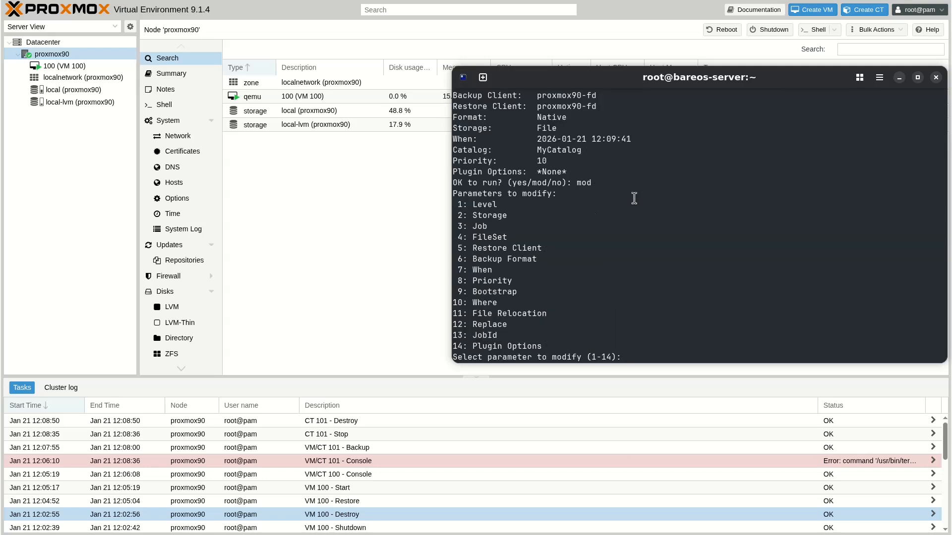
{"action": "type", "text": "14"}
{"action": "key", "text": "Return"}
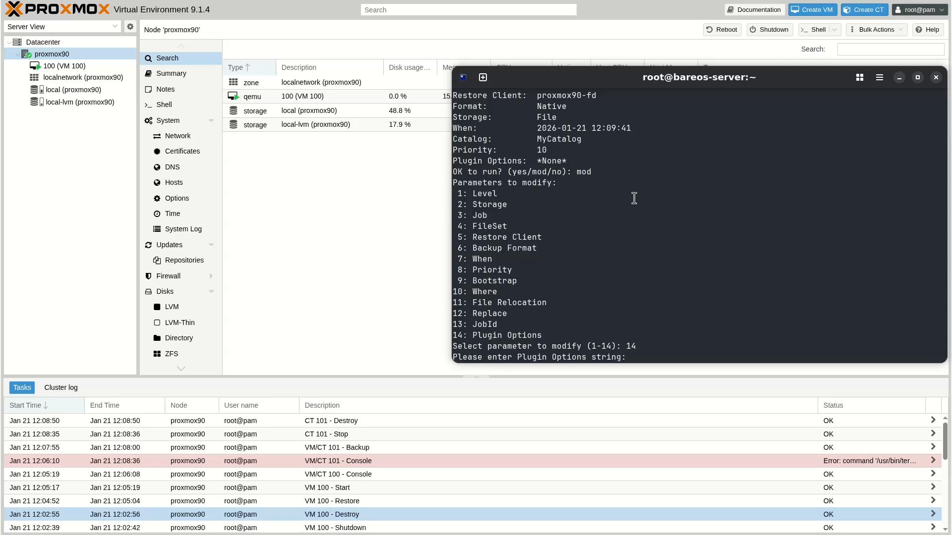
{"action": "type", "text": "python:pctstorage=local-lvm\\:8"}
{"action": "key", "text": "Return"}
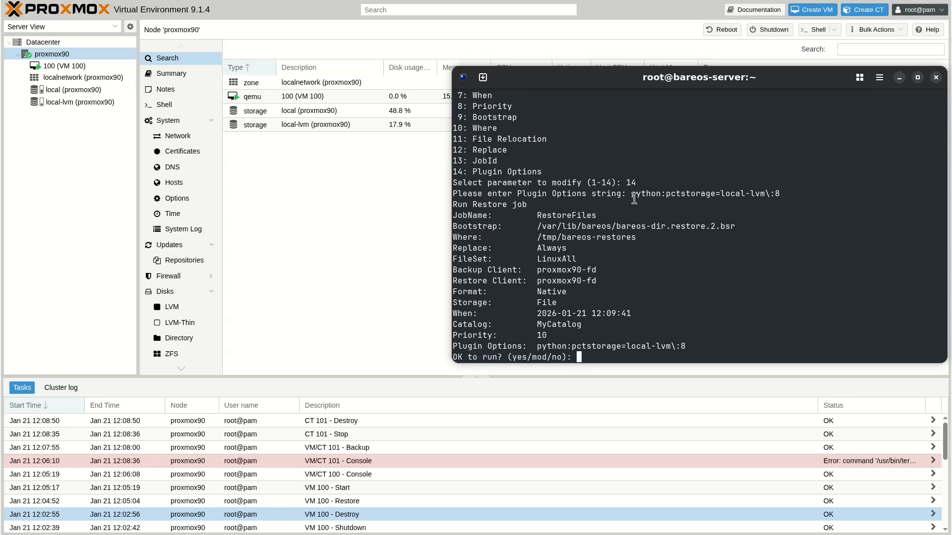
Run the container restore job with yes and turn on automatic display of job messages
{"action": "type", "text": "done"}
{"action": "key", "text": "Return"}
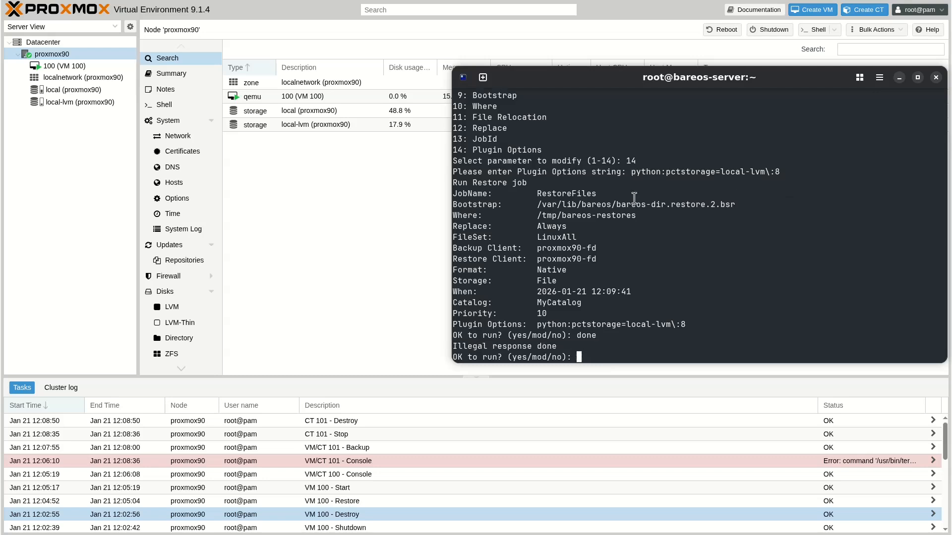
{"action": "type", "text": "ye"}
{"action": "key", "text": "ctrl+u"}
{"action": "type", "text": "yes"}
{"action": "key", "text": "Return"}
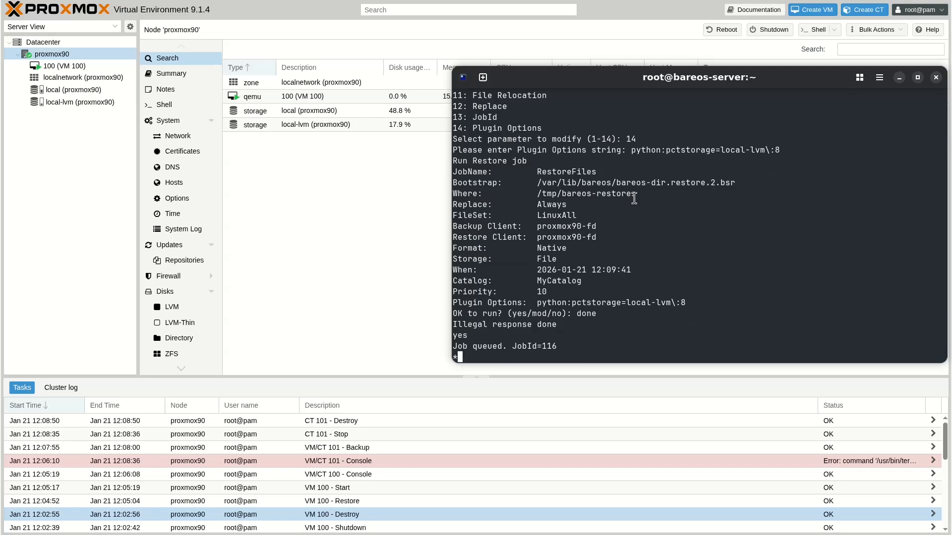
{"action": "type", "text": "auto on"}
{"action": "key", "text": "Return"}
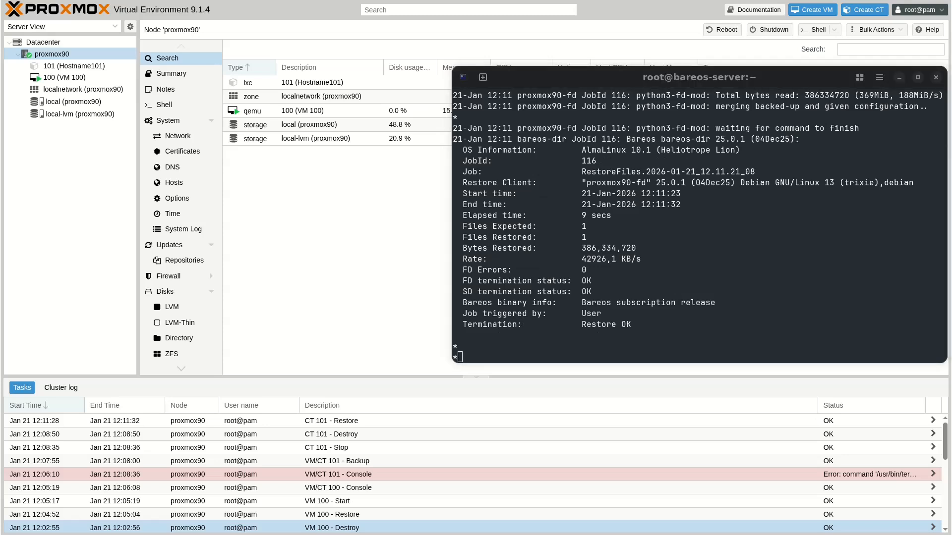
Start the restored container 101 (Hostname101) in the Proxmox web interface and focus its console
{"action": "left_click", "coordinate": [65, 66]}
{"action": "right_click", "coordinate": [64, 67]}
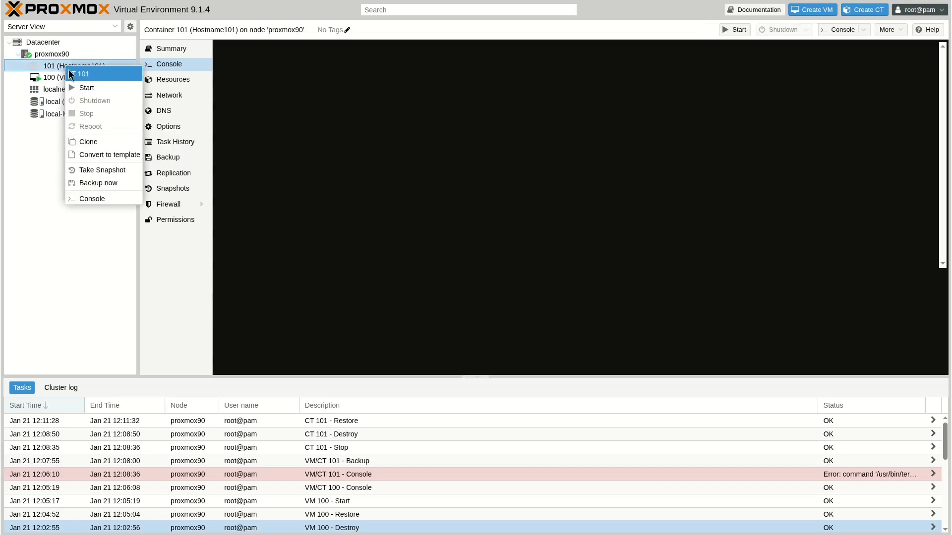
{"action": "left_click", "coordinate": [95, 89]}
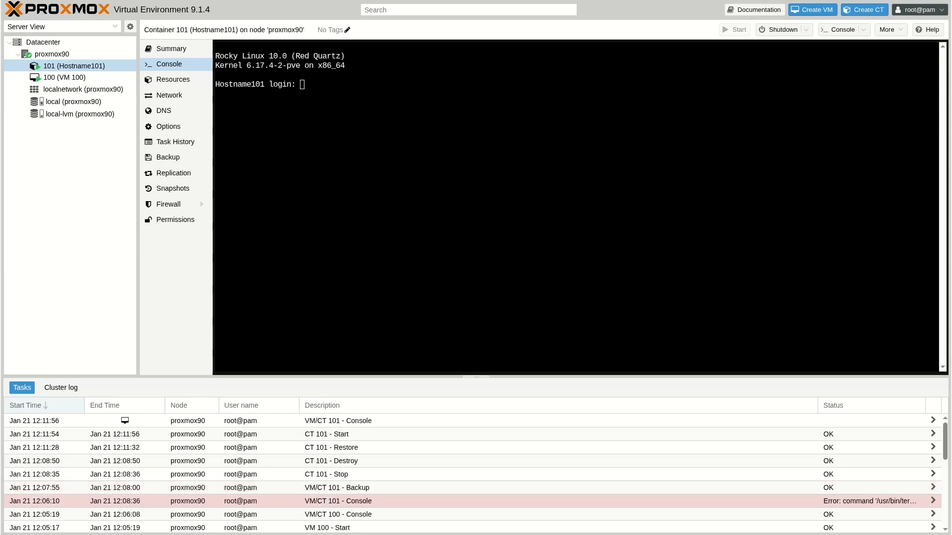
{"action": "left_click", "coordinate": [472, 119]}
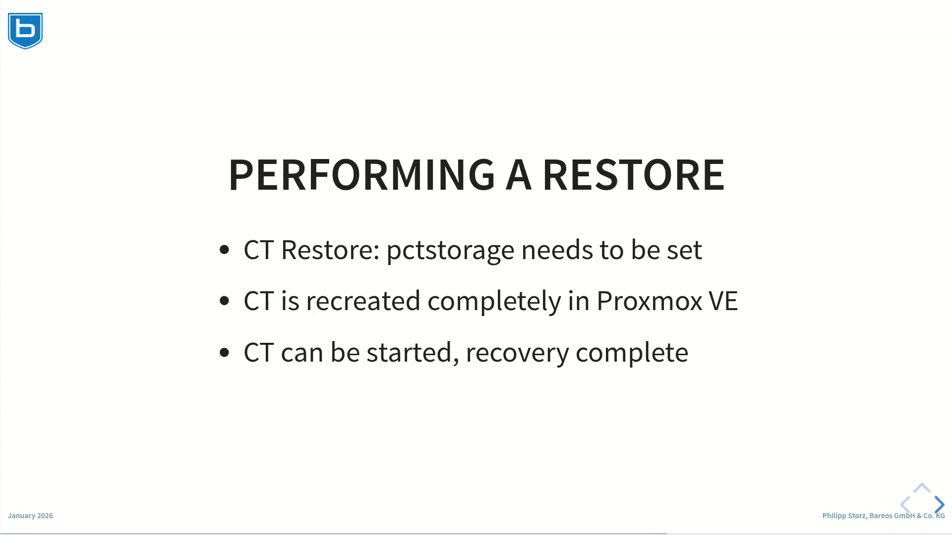
{"action": "key", "text": "Right"}
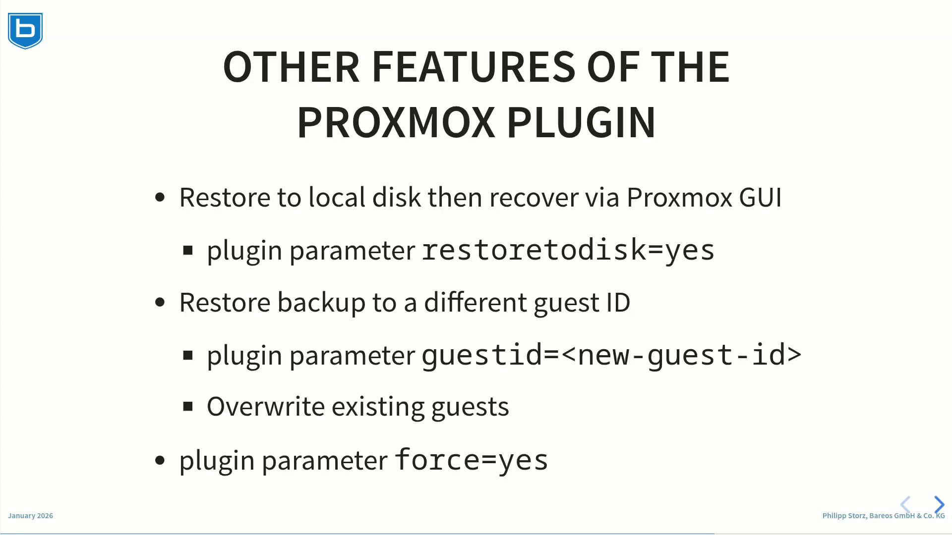